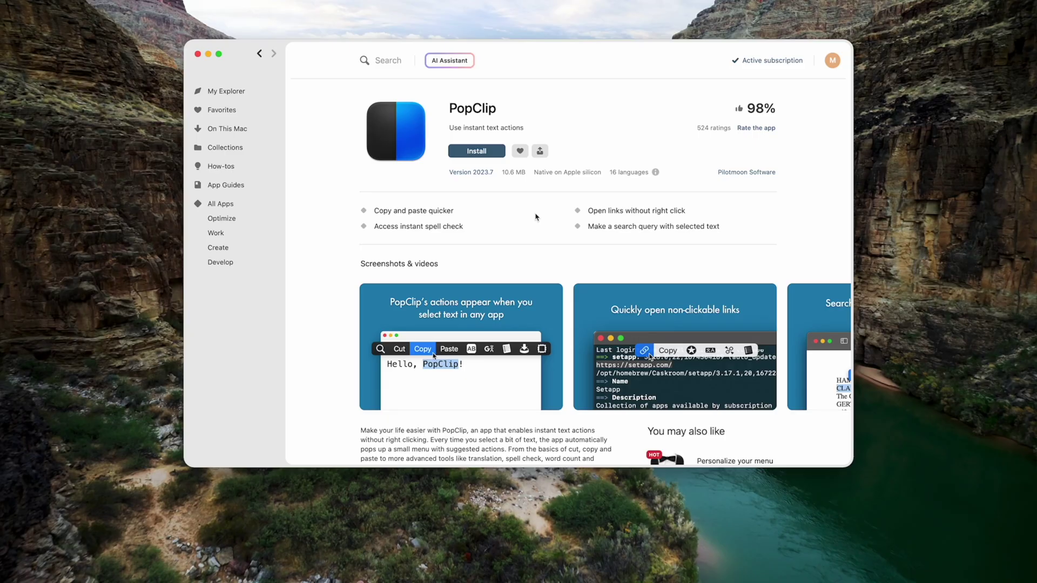
Install PopClip from its Setapp page so the button changes to Open.
{"action": "left_click", "coordinate": [492, 154]}
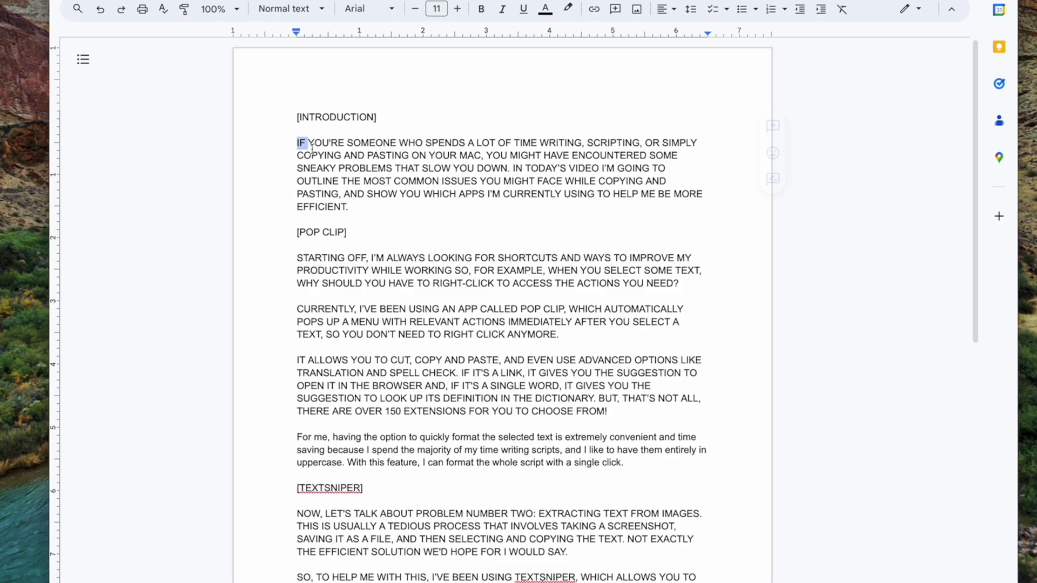
Send the selected introduction paragraph to Google Translate with PopClip, translated into Portuguese.
{"action": "left_click_drag", "start_coordinate": [291, 143], "coordinate": [352, 210]}
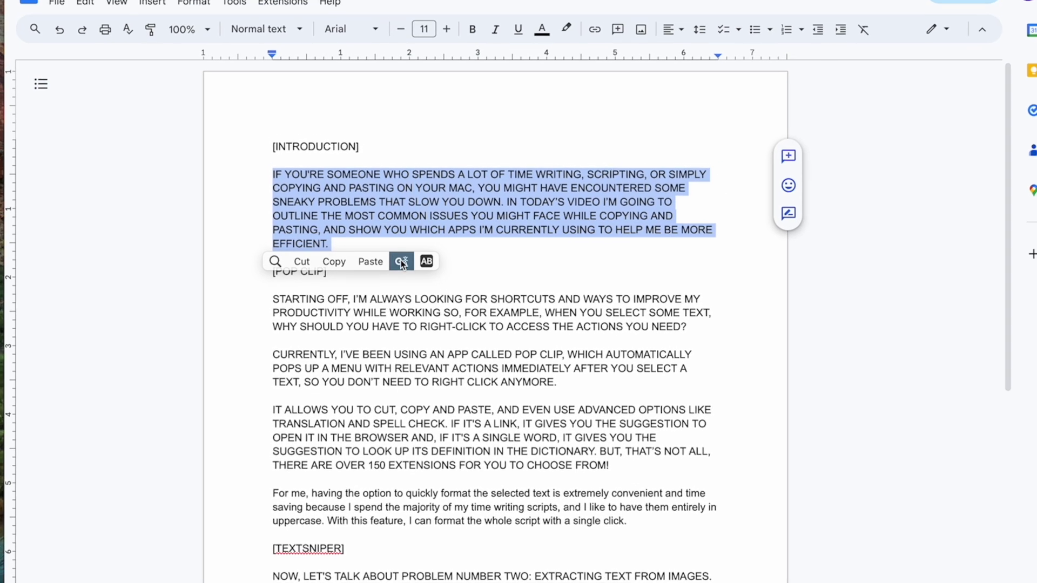
{"action": "left_click", "coordinate": [401, 236]}
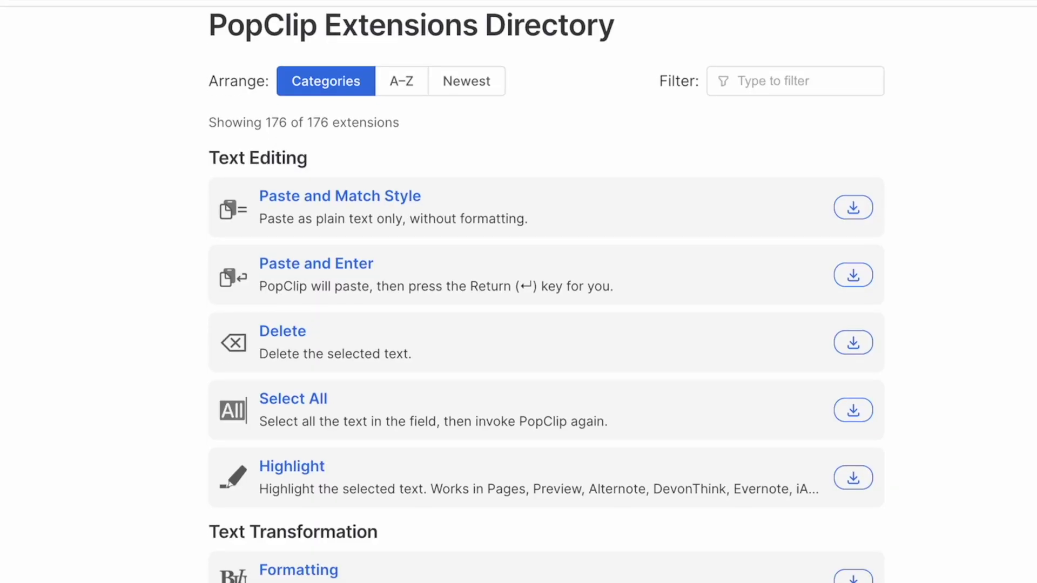
Scroll the Extensions Directory down to Text Transformation extensions like Uppercase, Lowercase and Title Case.
{"action": "scroll", "coordinate": [518, 291], "scroll_direction": "down", "scroll_amount": 5}
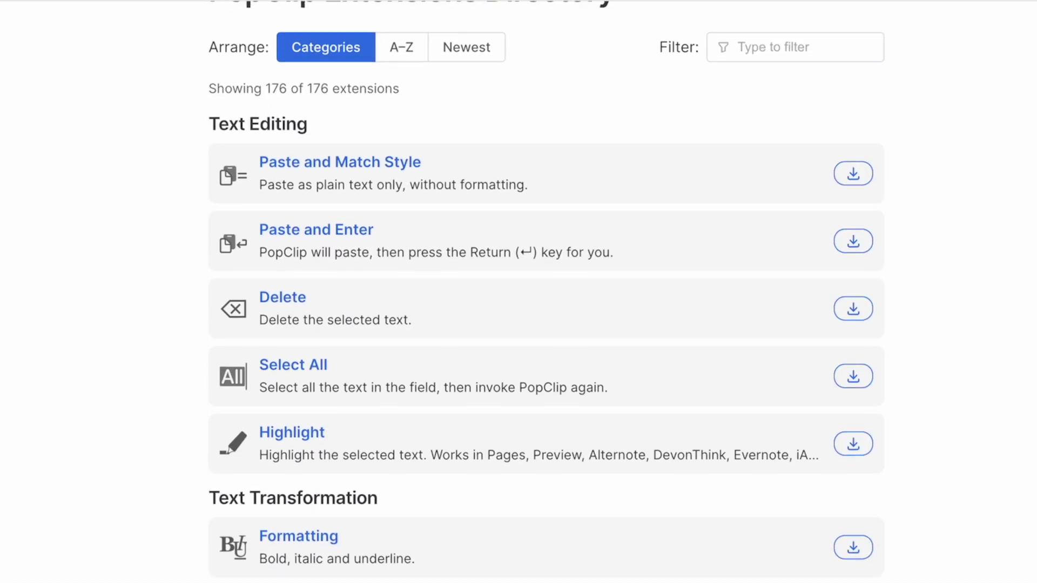
{"action": "scroll", "coordinate": [519, 291], "scroll_direction": "down", "scroll_amount": 4}
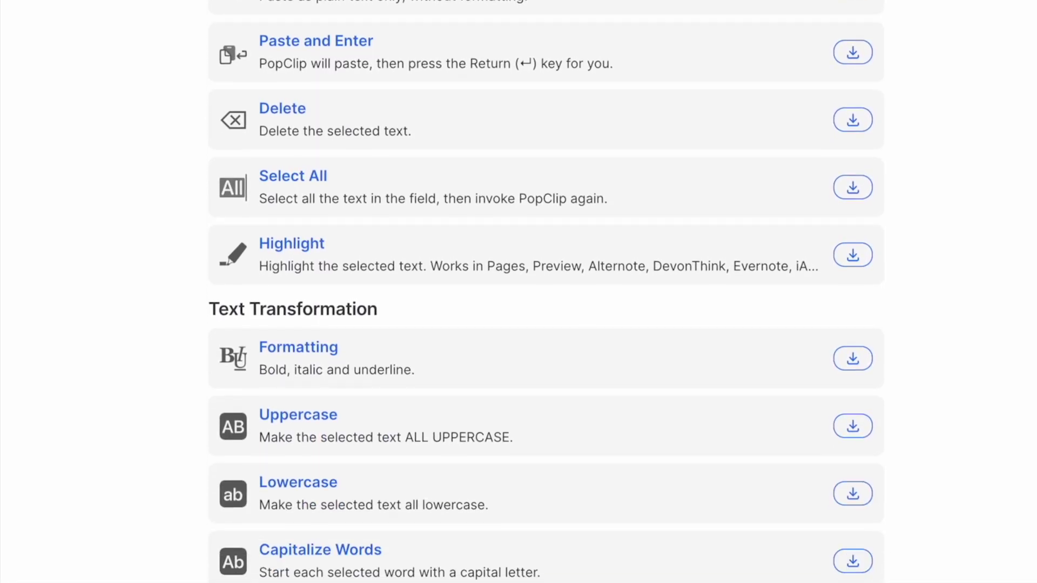
{"action": "scroll", "coordinate": [518, 291], "scroll_direction": "down", "scroll_amount": 4}
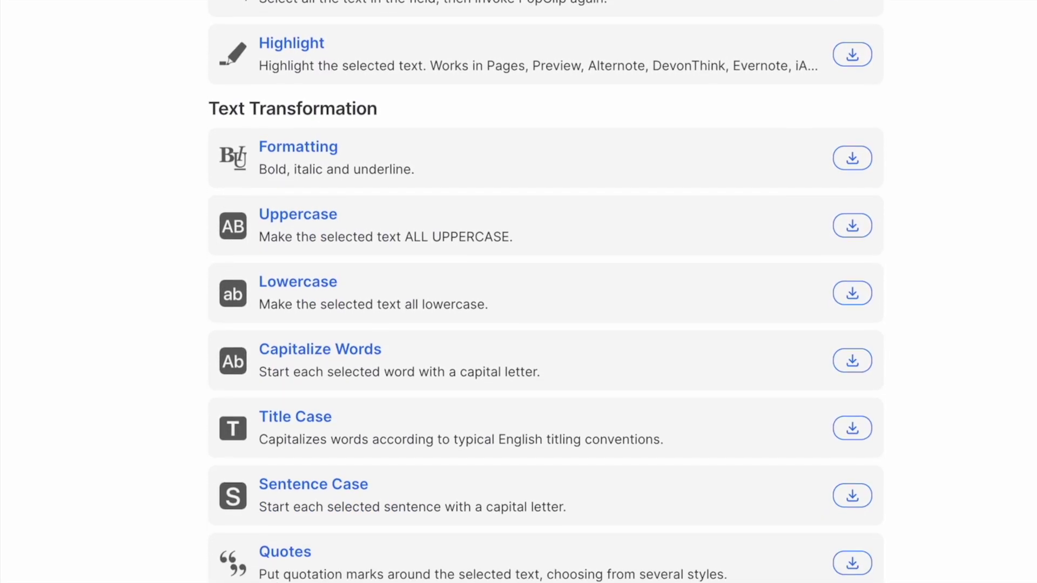
{"action": "scroll", "coordinate": [518, 292], "scroll_direction": "down", "scroll_amount": 1}
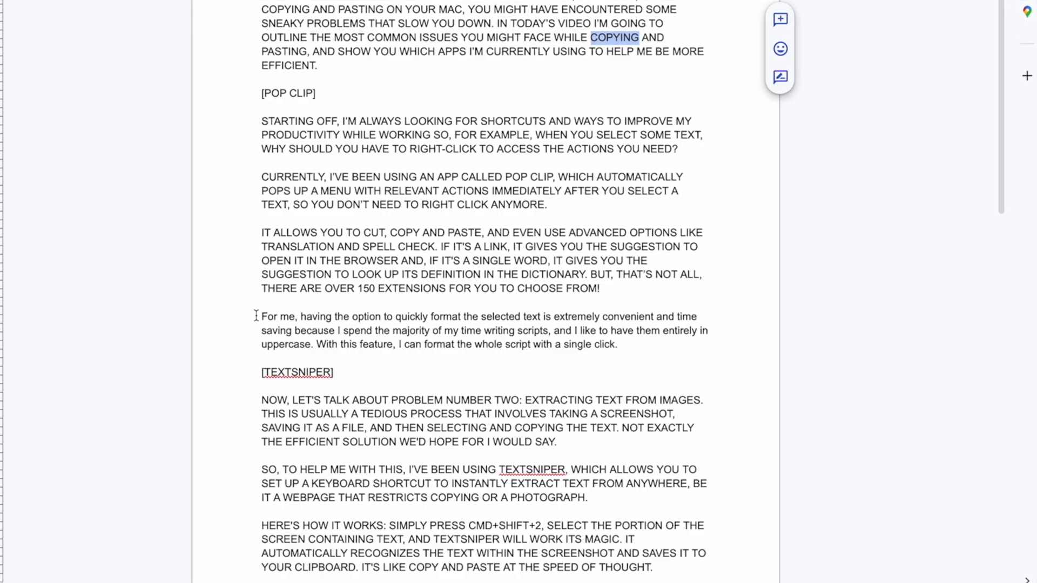
Convert the selected 'For me…' paragraph to all caps with PopClip's AB Uppercase button.
{"action": "left_click_drag", "start_coordinate": [258, 314], "coordinate": [623, 342]}
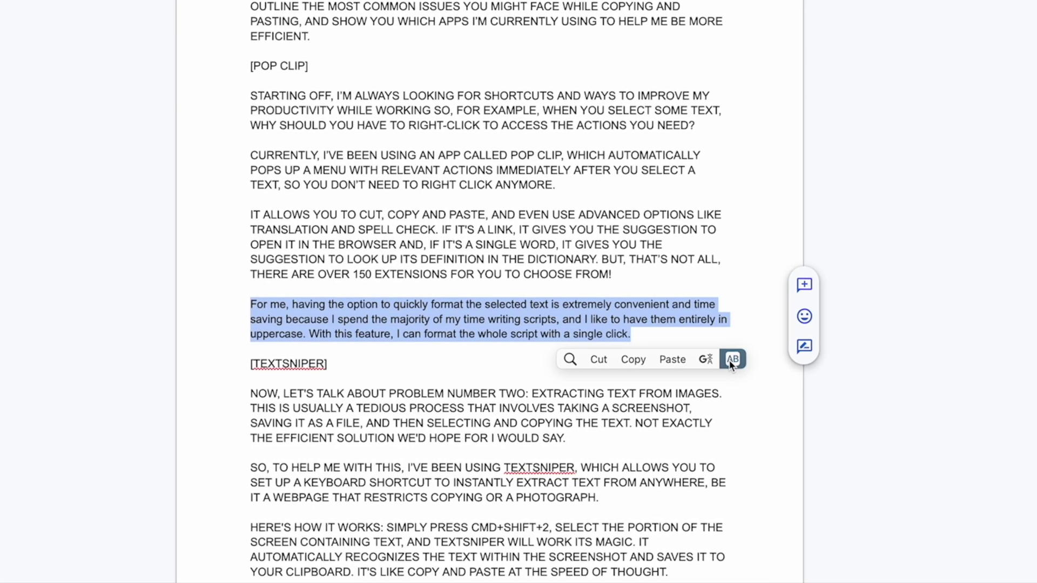
{"action": "left_click", "coordinate": [729, 360]}
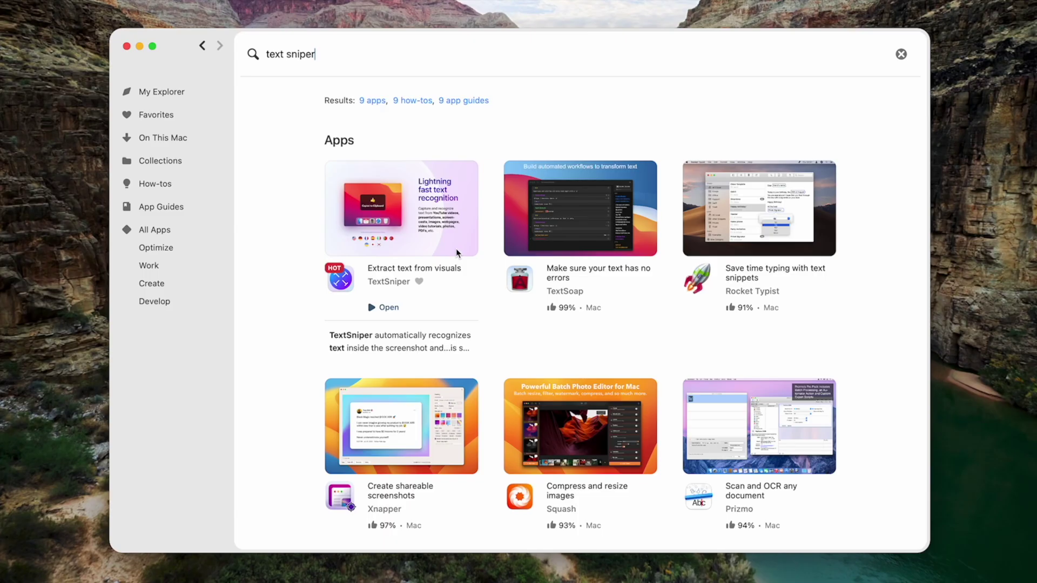
Open TextSniper's Setapp page and play the first gallery video enlarged.
{"action": "left_click", "coordinate": [456, 249]}
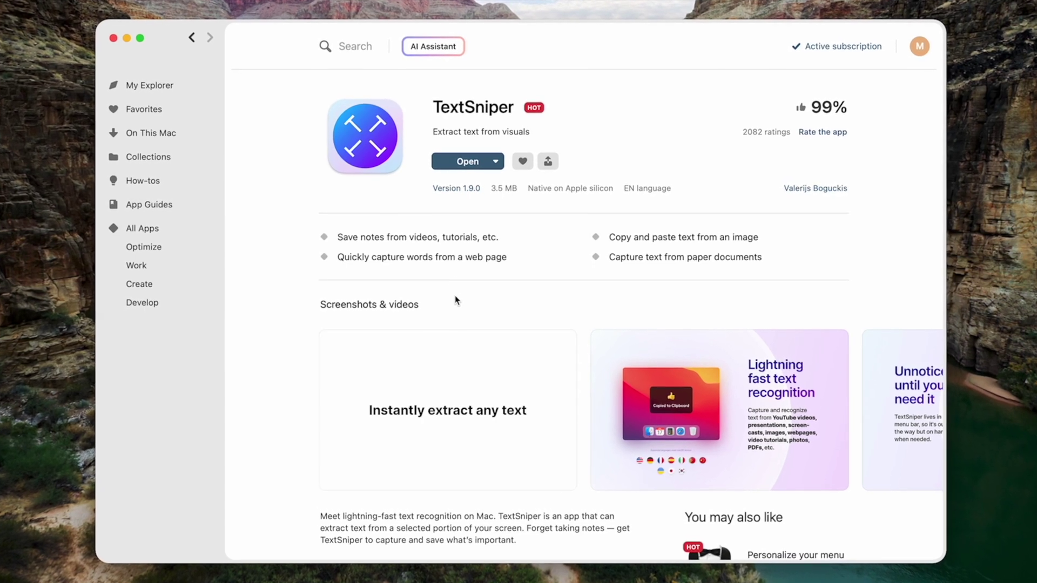
{"action": "left_click", "coordinate": [456, 352]}
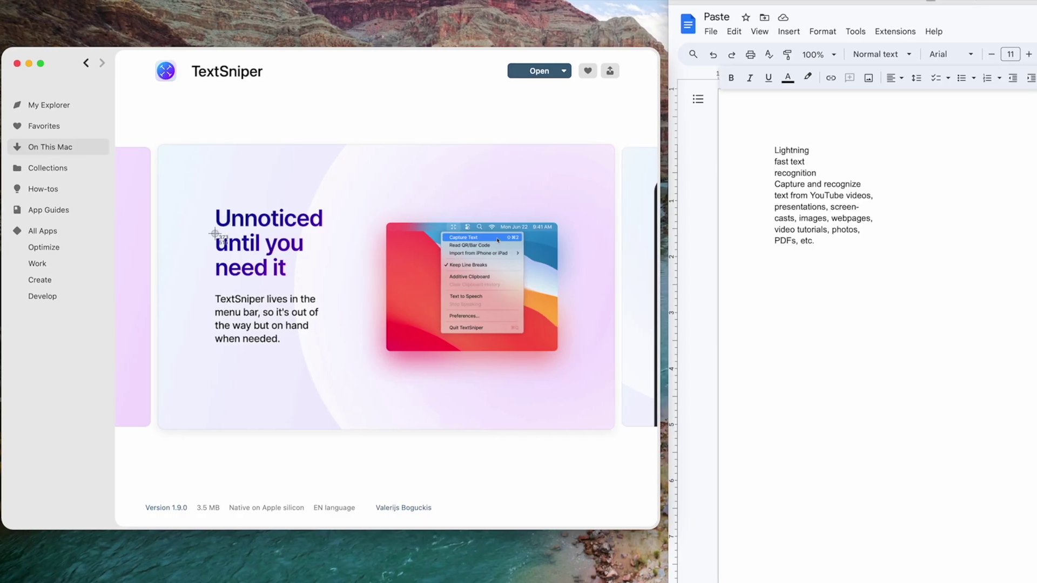
Capture the 'Unnoticed until you need it' and 'Scan your documents' card text into the Paste doc.
{"action": "key", "text": "shift+super+2"}
{"action": "left_click_drag", "start_coordinate": [185, 190], "coordinate": [313, 375]}
{"action": "left_click", "coordinate": [794, 292]}
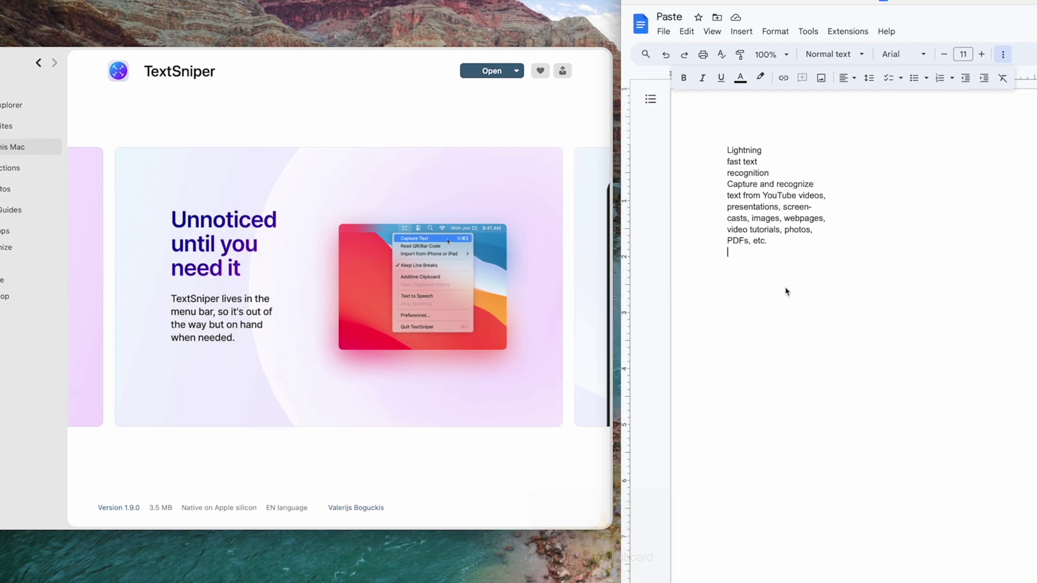
{"action": "key", "text": "Return"}
{"action": "type", "text": "Unnoticed until you need it TextSniper lives in the menu bar, so it's out of the way but on hand when needed."}
{"action": "key", "text": "Return"}
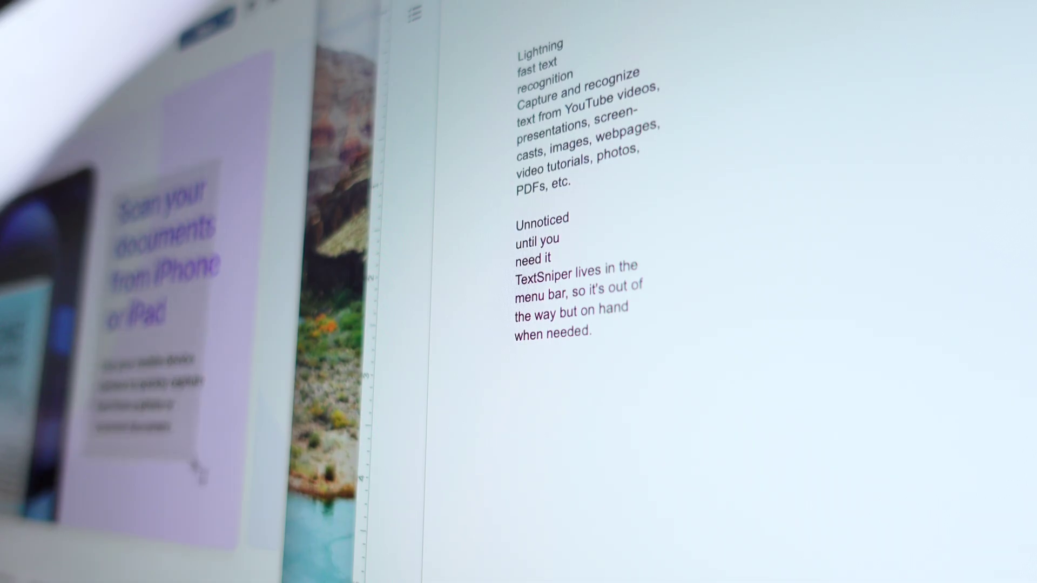
{"action": "left_click_drag", "start_coordinate": [211, 485], "coordinate": [210, 488]}
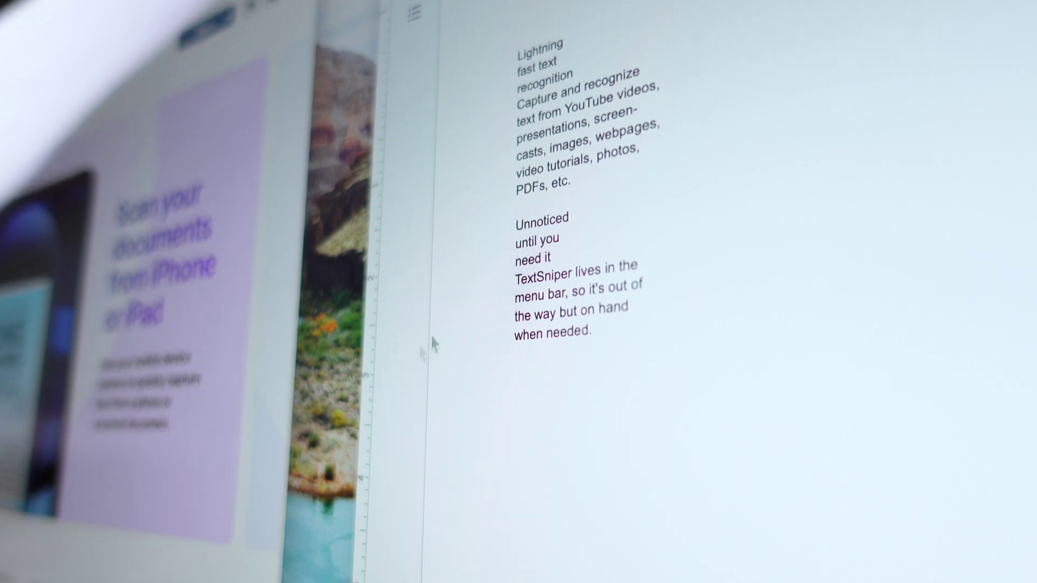
{"action": "type", "text": "Scan your documents from iPhone or iPad Use your mobile device camera to quickly capture text from a photo or scanned document."}
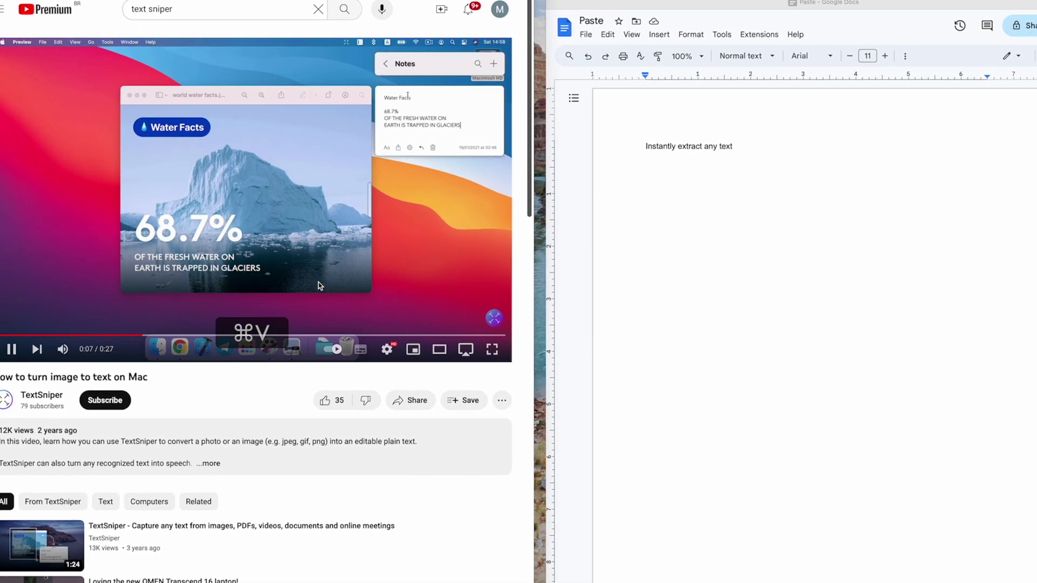
Paste the captured Water Facts text on a new line below 'Instantly extract any text'.
{"action": "left_click", "coordinate": [674, 176]}
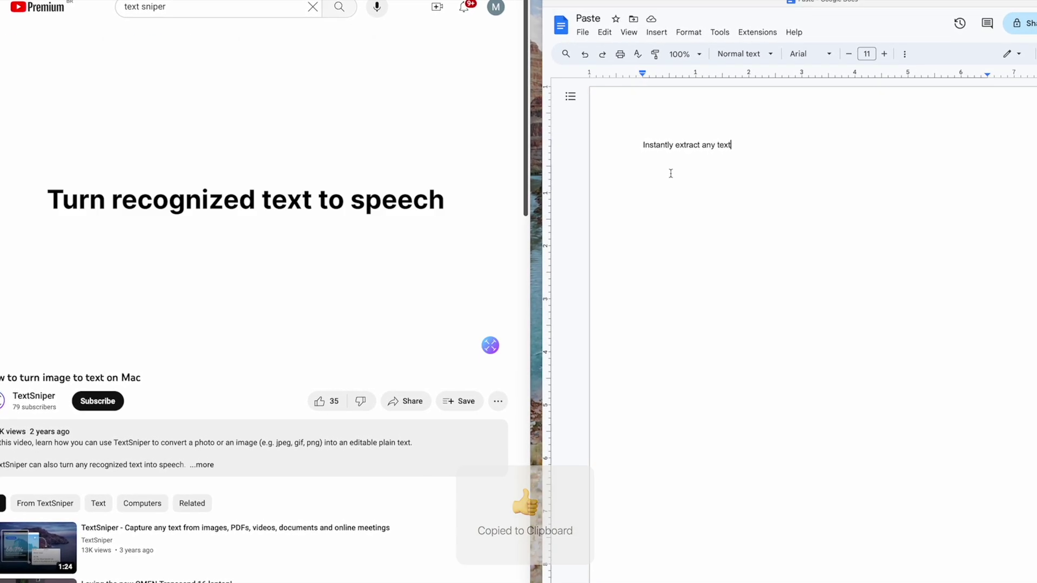
{"action": "key", "text": "Return"}
{"action": "type", "text": "Water Facts  68.7% OF THE FRESH WATER ON - I* EARTH IS TRAPPED IN GLACIERS"}
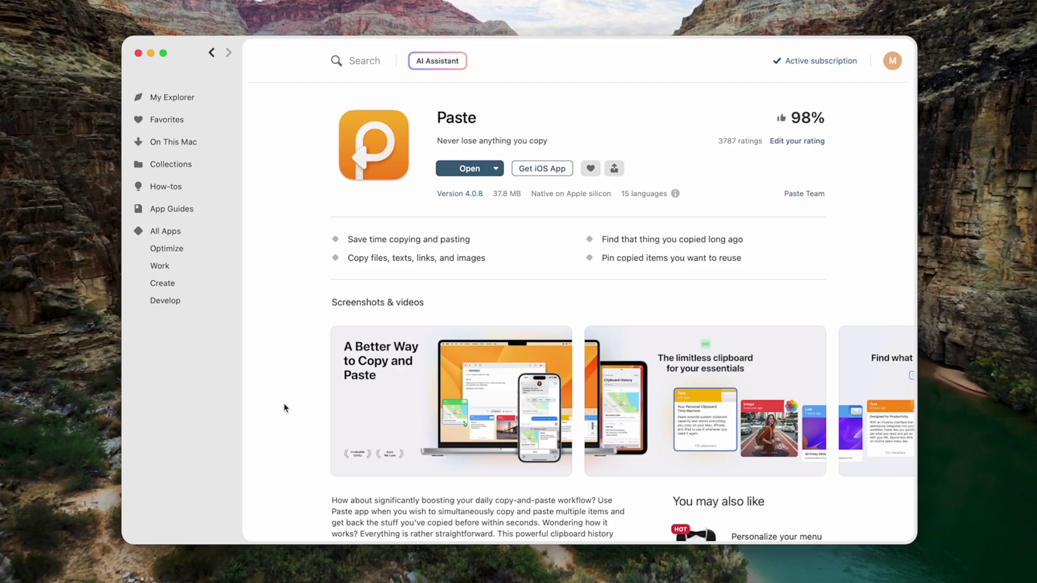
{"action": "scroll", "coordinate": [282, 407], "scroll_direction": "right", "scroll_amount": 2}
{"action": "scroll", "coordinate": [280, 410], "scroll_direction": "right", "scroll_amount": 3}
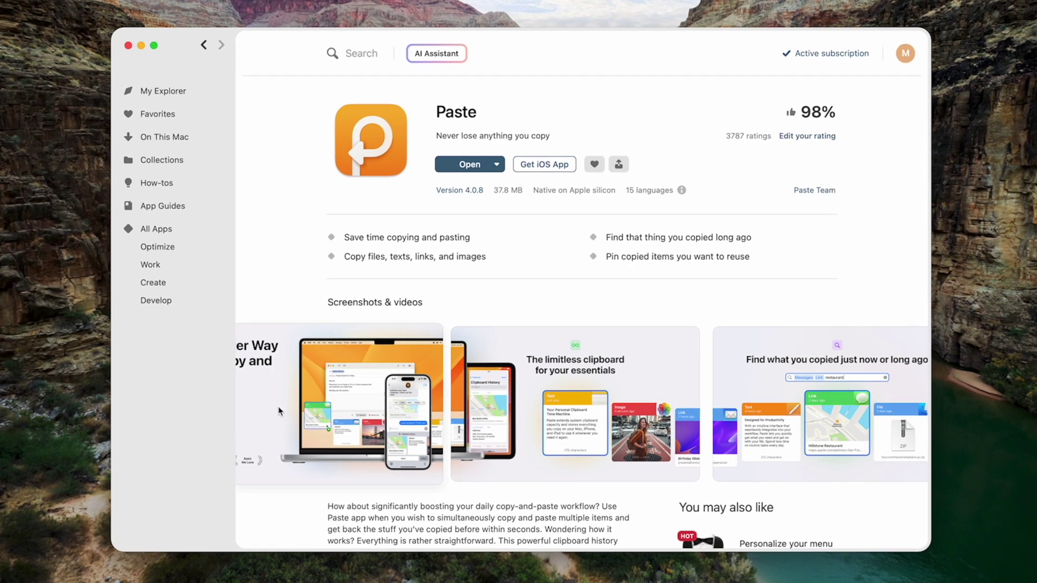
{"action": "scroll", "coordinate": [273, 409], "scroll_direction": "right", "scroll_amount": 1}
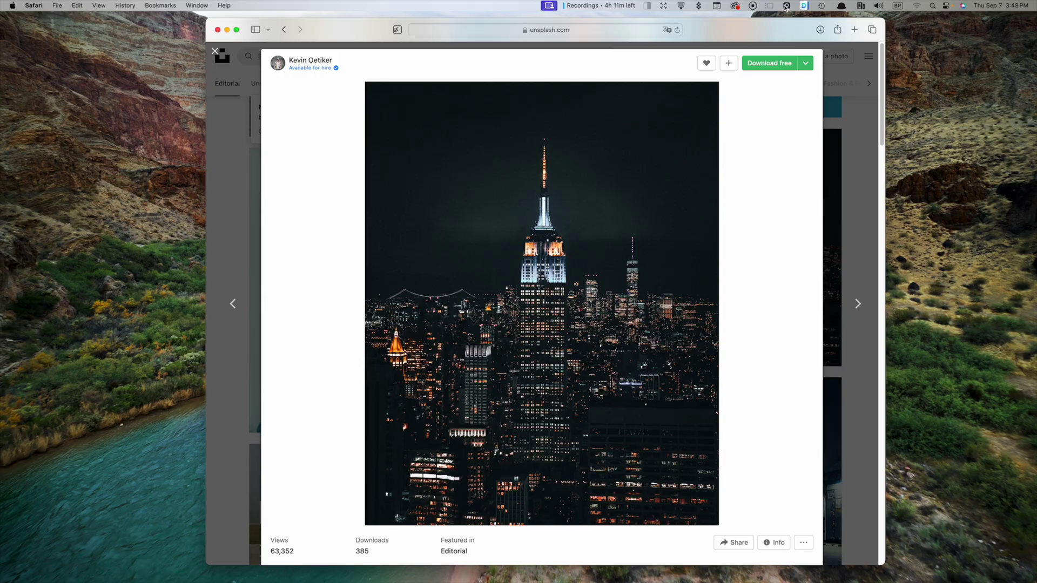
Open Paste's clipboard history and copy the Link entries from the Copy doc into the stack.
{"action": "left_click", "coordinate": [786, 6]}
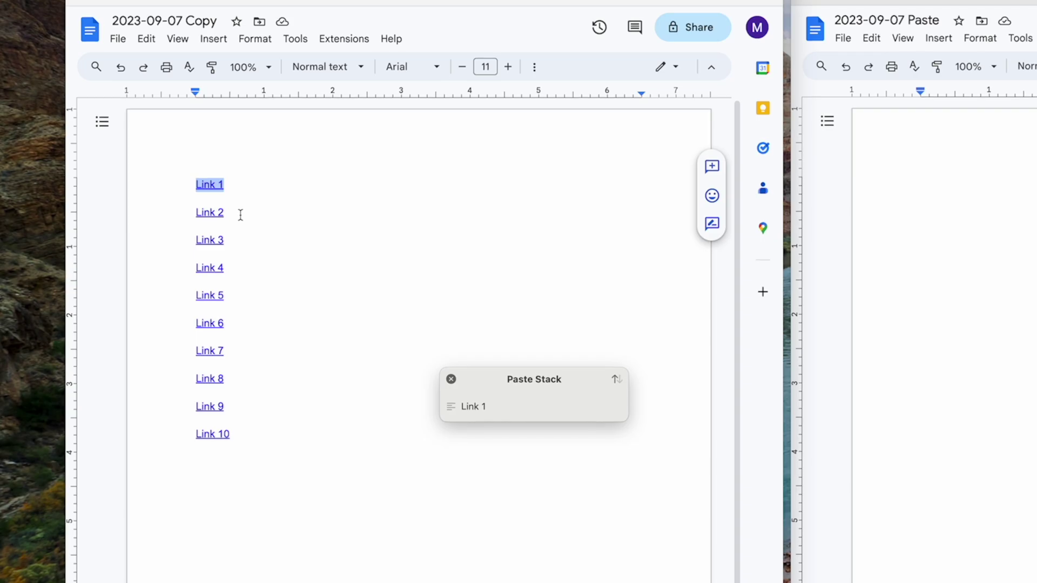
{"action": "left_click_drag", "start_coordinate": [238, 213], "coordinate": [189, 217]}
{"action": "left_click", "coordinate": [226, 229]}
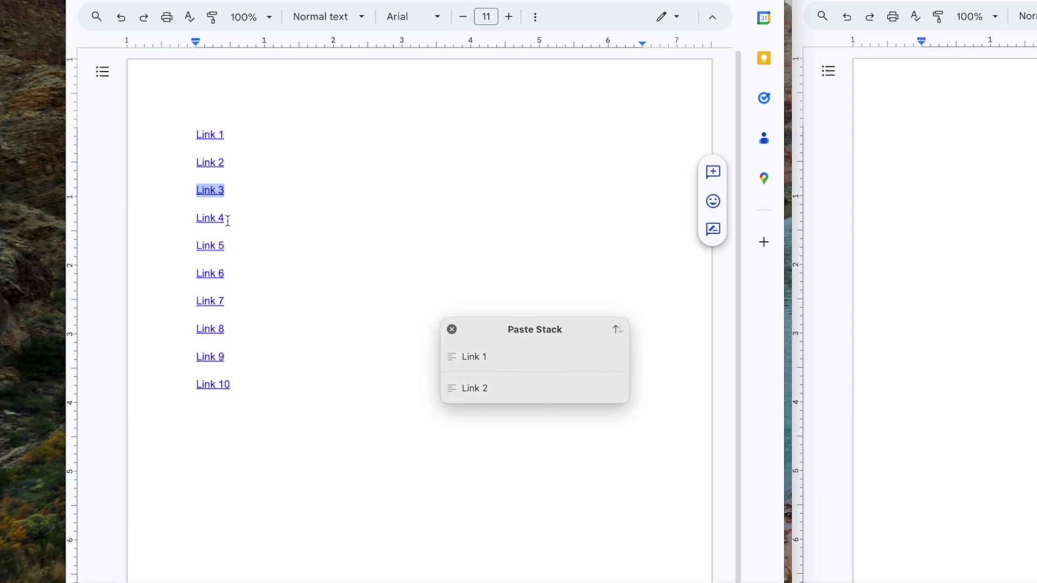
{"action": "key", "text": "super+c"}
{"action": "left_click_drag", "start_coordinate": [226, 246], "coordinate": [200, 247]}
{"action": "key", "text": "super+c"}
{"action": "key", "text": "super+c"}
{"action": "left_click_drag", "start_coordinate": [200, 197], "coordinate": [207, 204]}
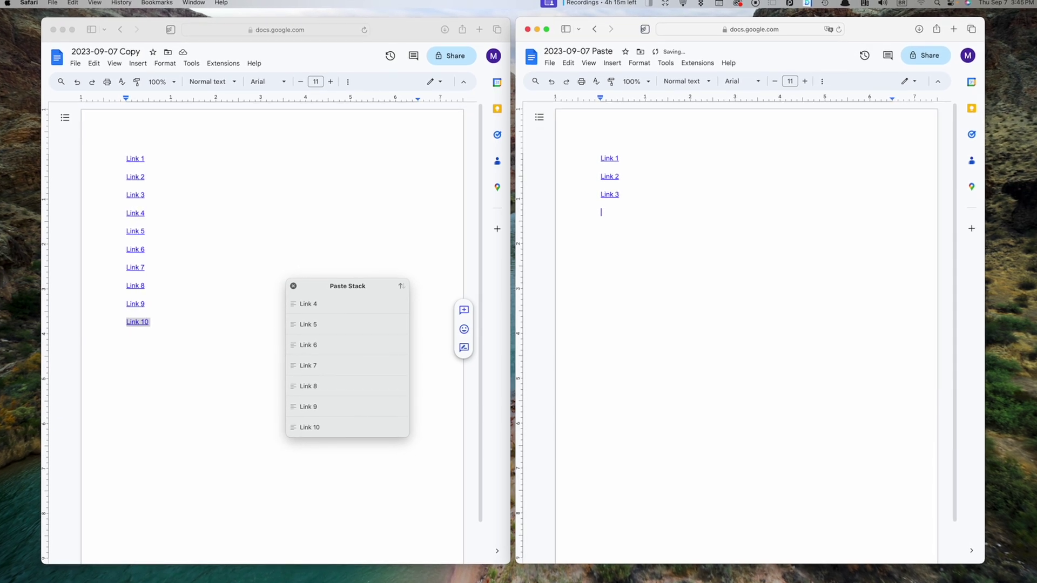
Paste the stacked links one after another into the 2023-09-07 Paste document.
{"action": "key", "text": "super+v"}
{"action": "key", "text": "super+v"}
{"action": "key", "text": "super+v"}
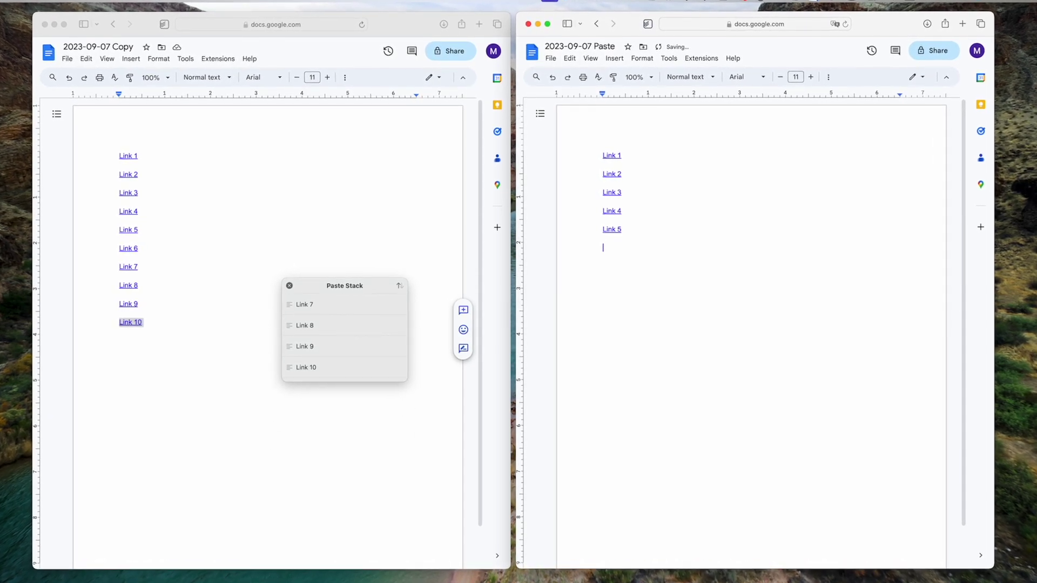
{"action": "key", "text": "super+v"}
{"action": "key", "text": "super+v"}
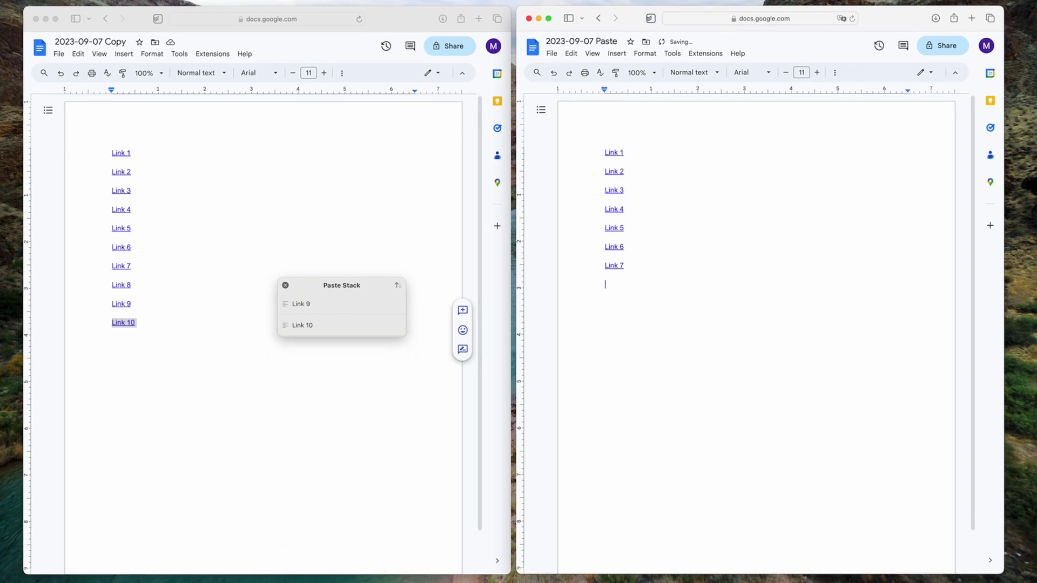
{"action": "key", "text": "super+v"}
{"action": "key", "text": "super+v"}
{"action": "key", "text": "super+v"}
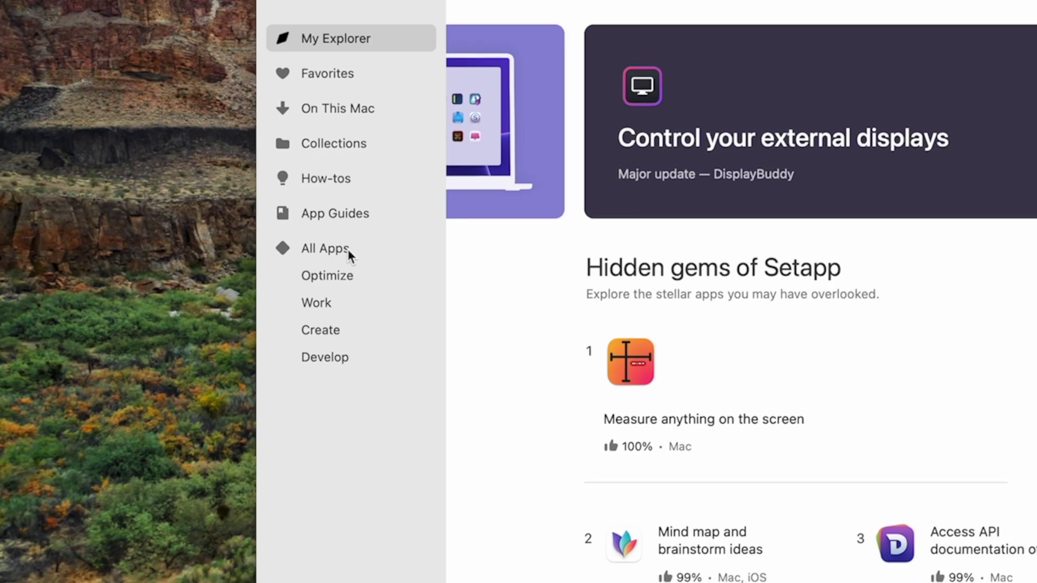
Browse All Apps, How-tos and App Guides, ending on the Top Rated All Apps catalogue.
{"action": "left_click", "coordinate": [348, 248]}
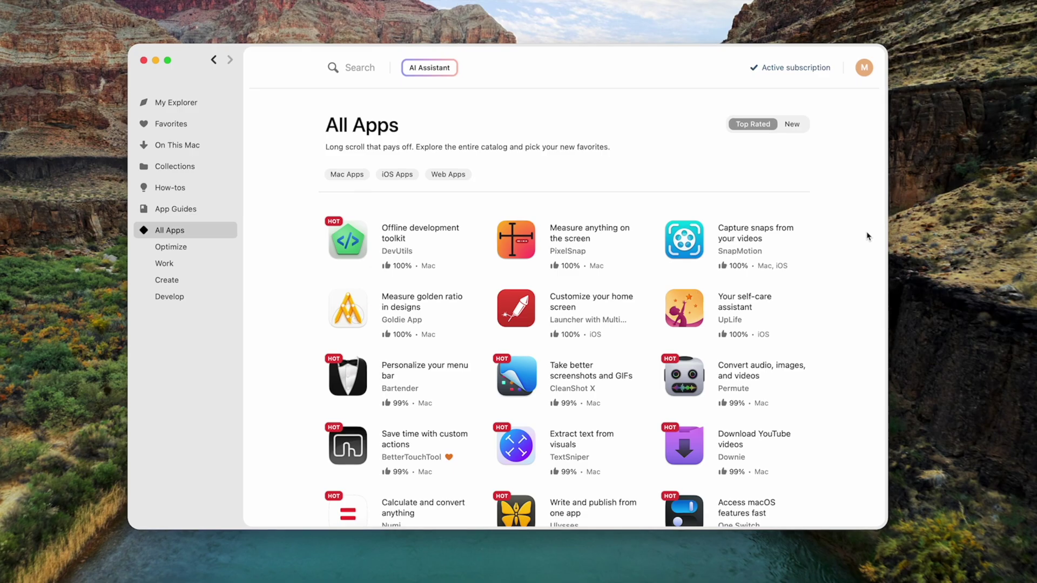
{"action": "scroll", "coordinate": [862, 238], "scroll_direction": "down", "scroll_amount": 2}
{"action": "scroll", "coordinate": [863, 238], "scroll_direction": "down", "scroll_amount": 3}
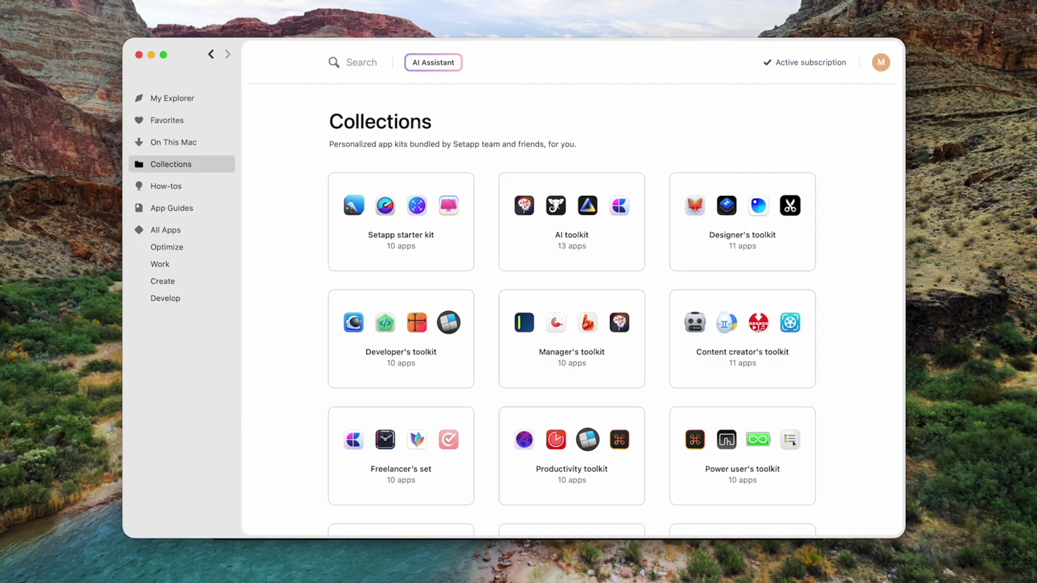
{"action": "left_click", "coordinate": [164, 185]}
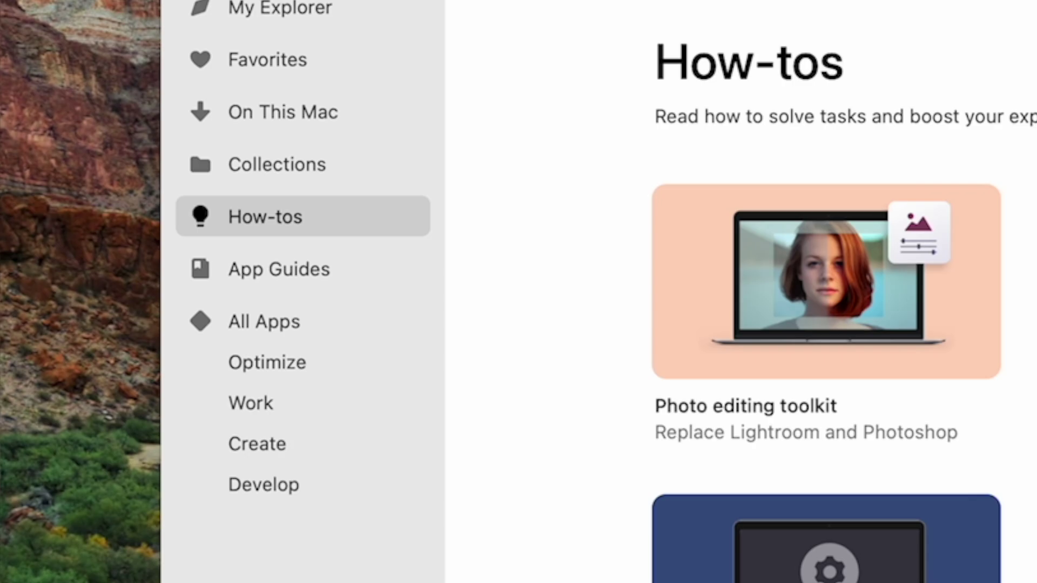
{"action": "left_click", "coordinate": [170, 208]}
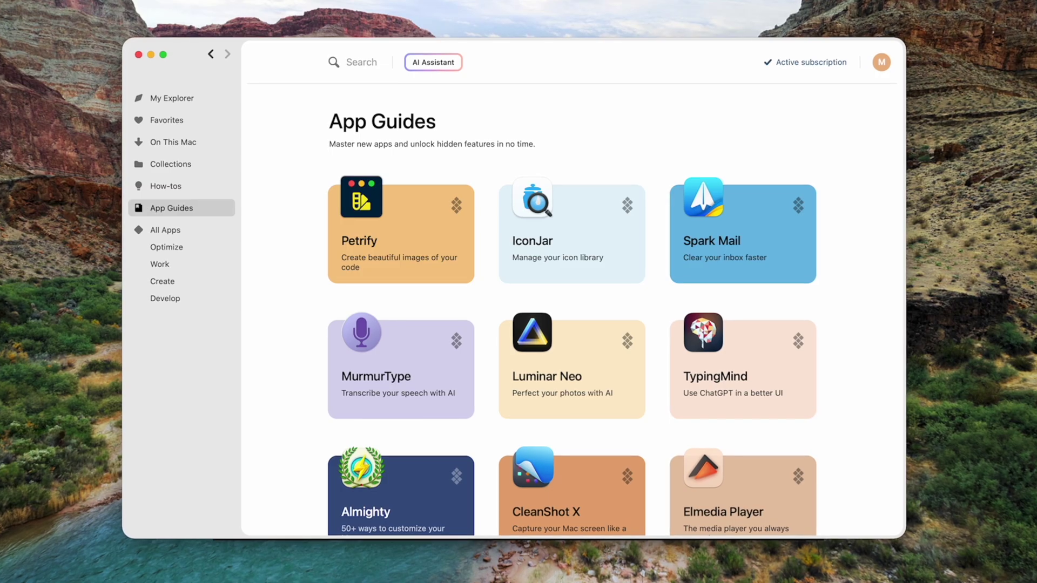
{"action": "left_click", "coordinate": [164, 230]}
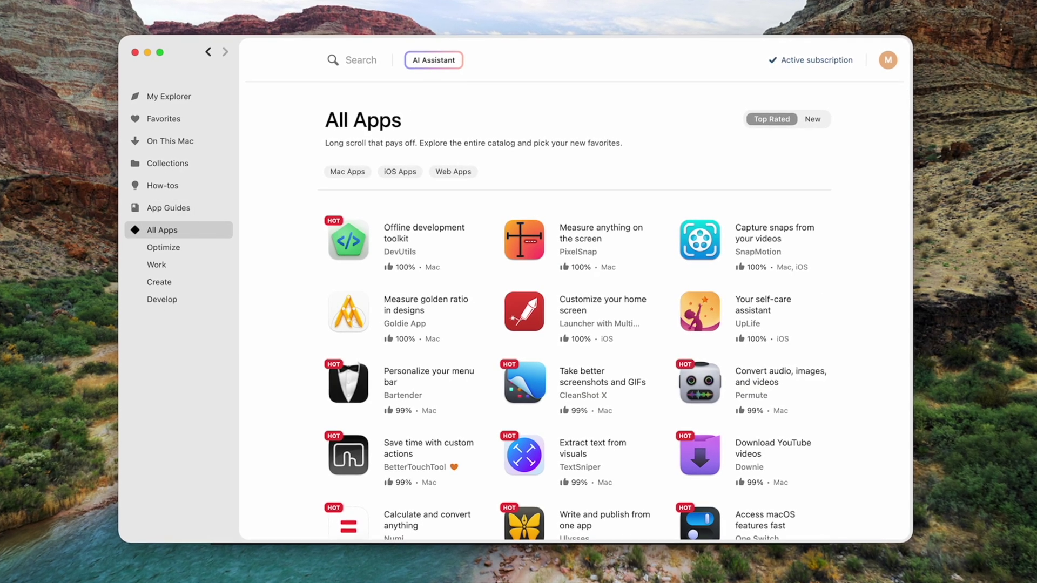